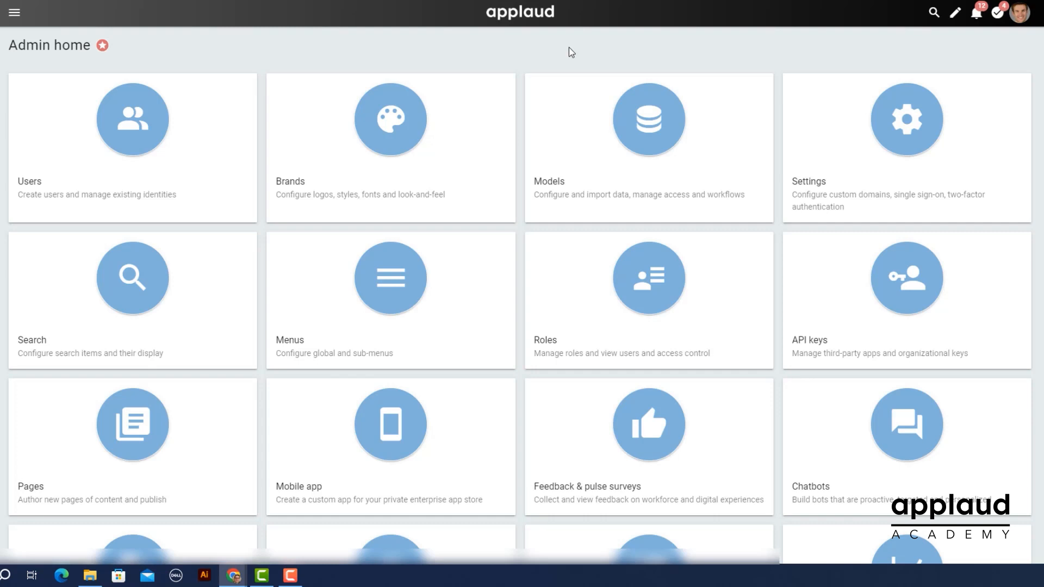
Search the templates for "Offboarding", open the Offboarding journey template and read through its description and features.
scroll(568, 47, "down", 3)
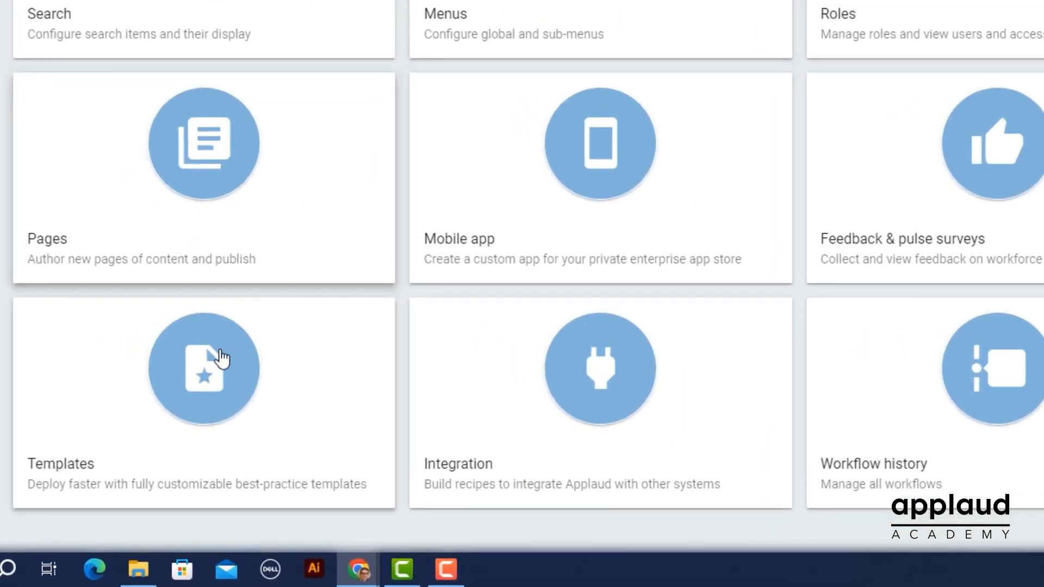
left_click(210, 400)
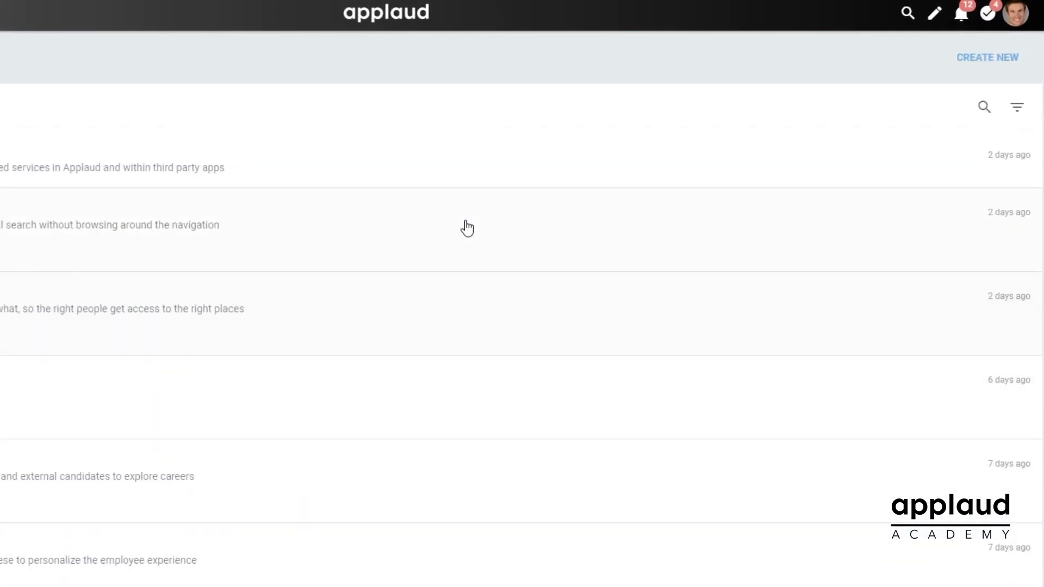
left_click(961, 134)
type("Offboardin")
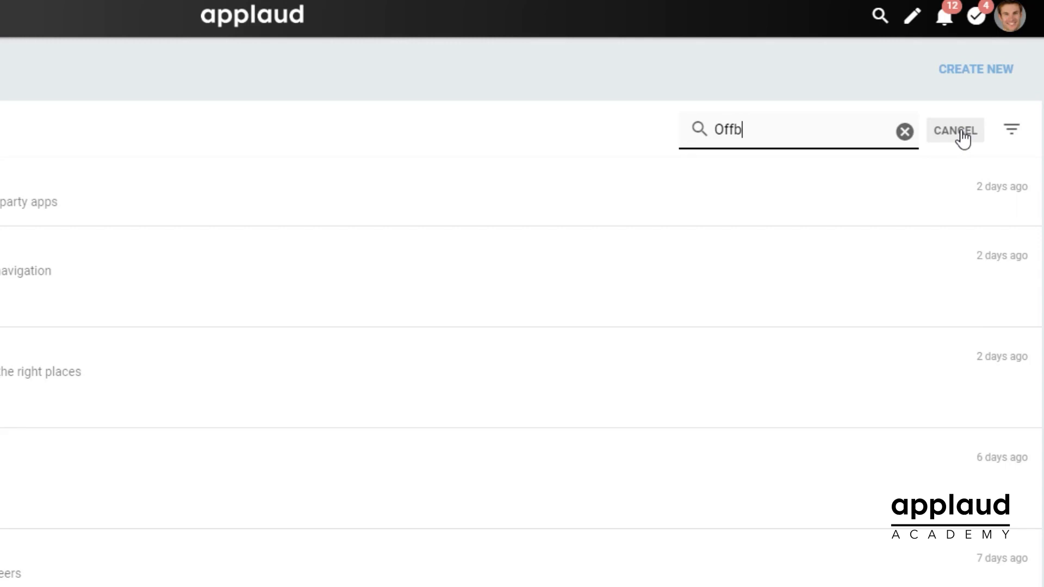
type("g")
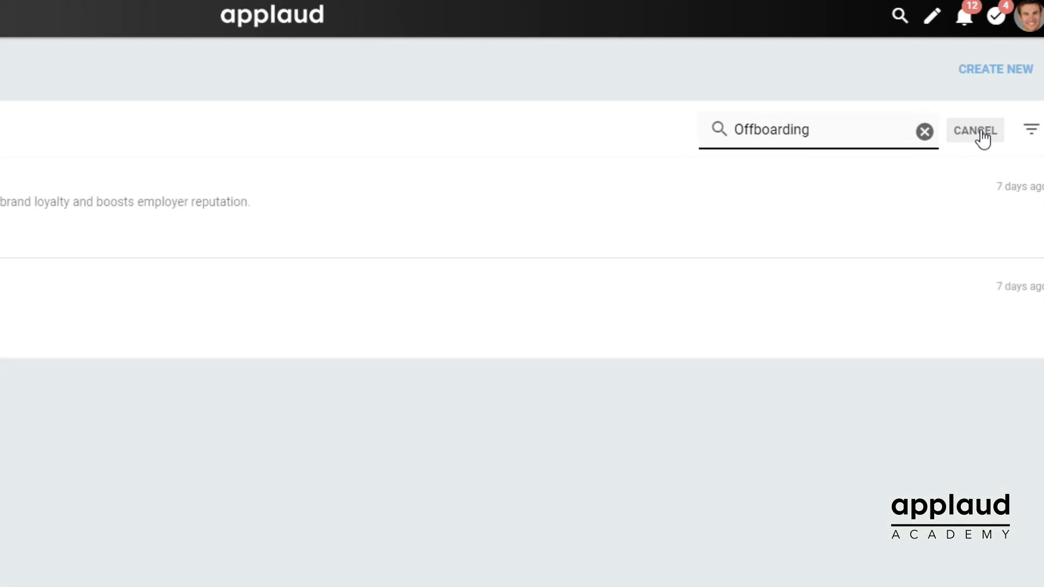
left_click(154, 197)
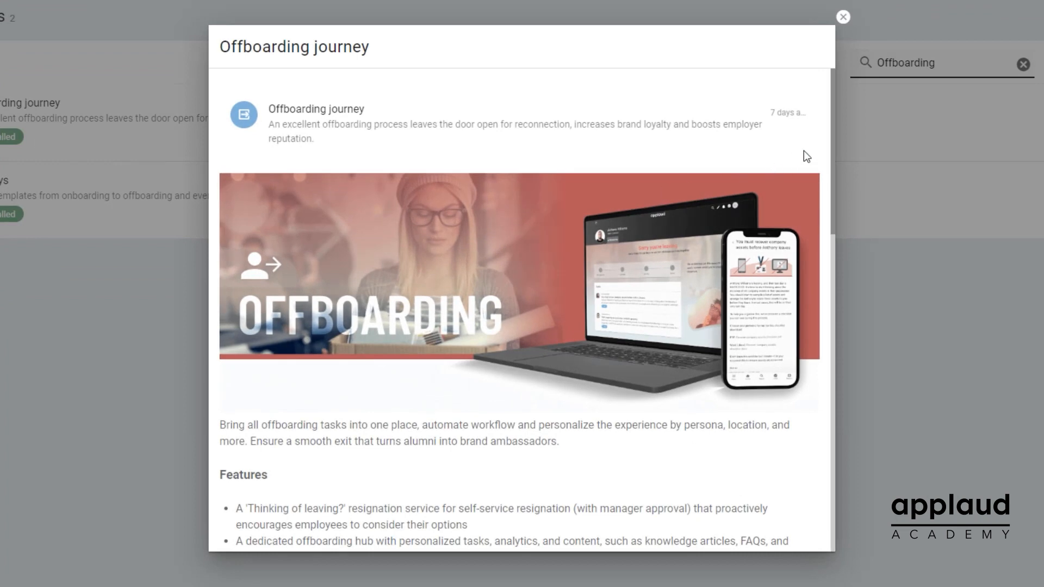
scroll(805, 155, "down", 10)
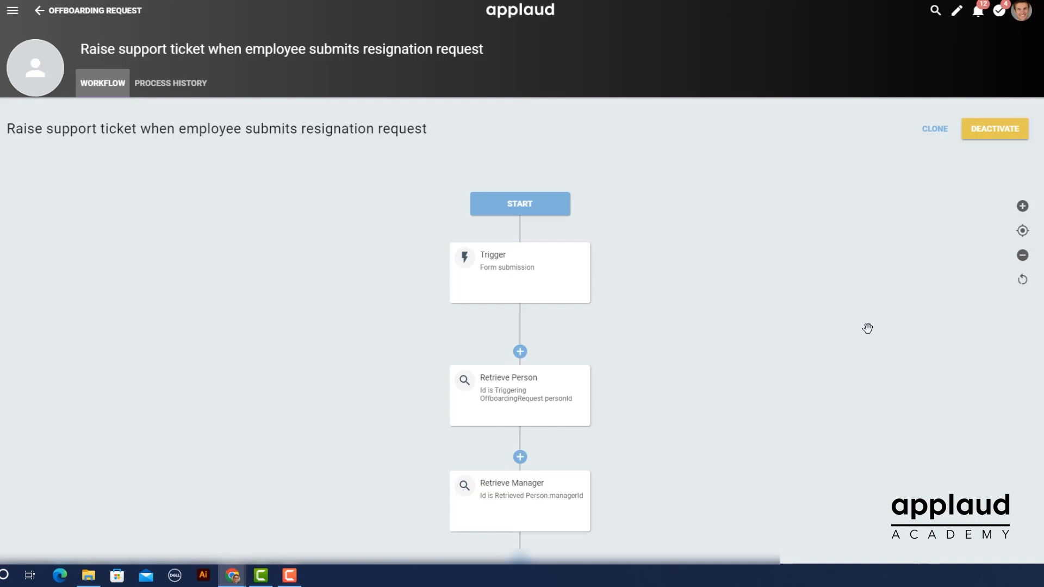
Review the resignation request workflow, the support articles on models, model workflows, pages and form blocks, and Applaud's YouTube videos.
scroll(867, 328, "down", 5)
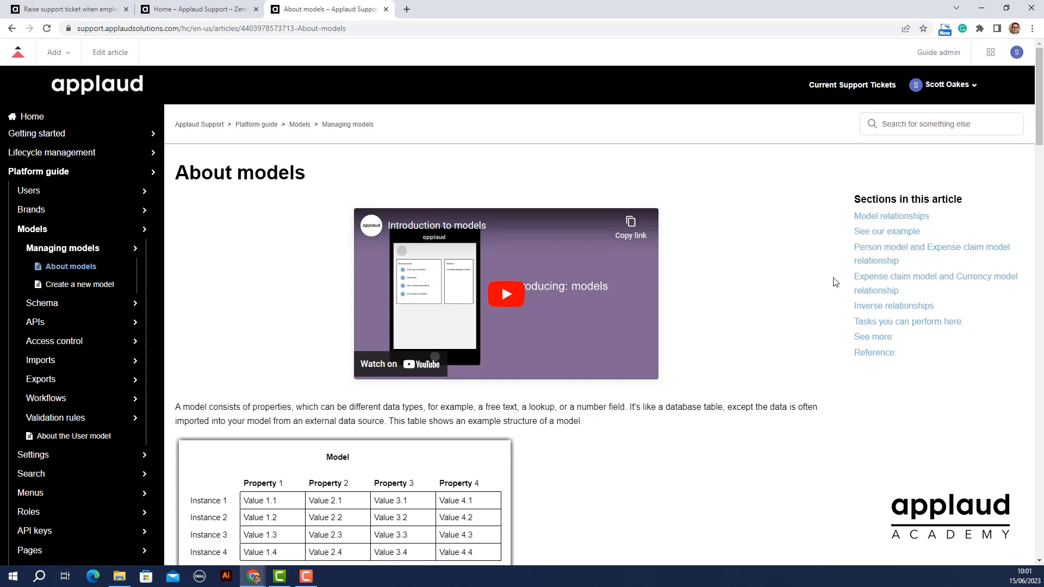
scroll(835, 281, "down", 6)
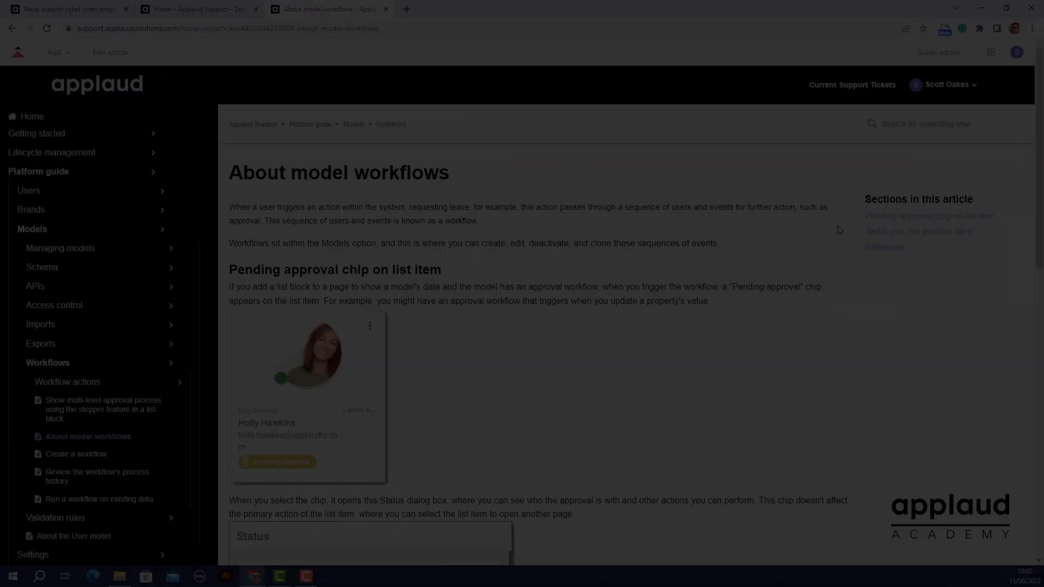
scroll(839, 230, "down", 7)
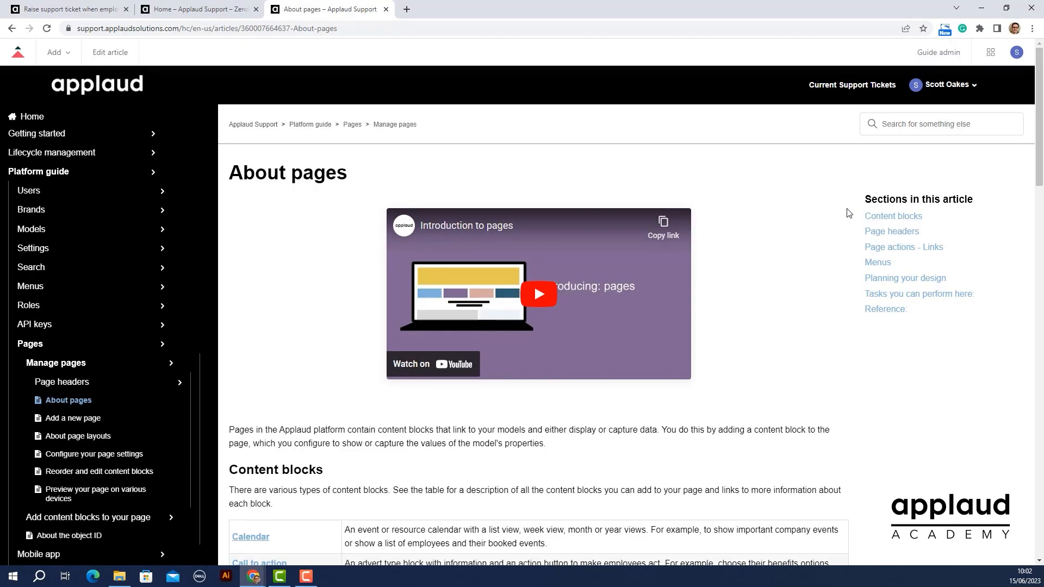
scroll(849, 213, "down", 7)
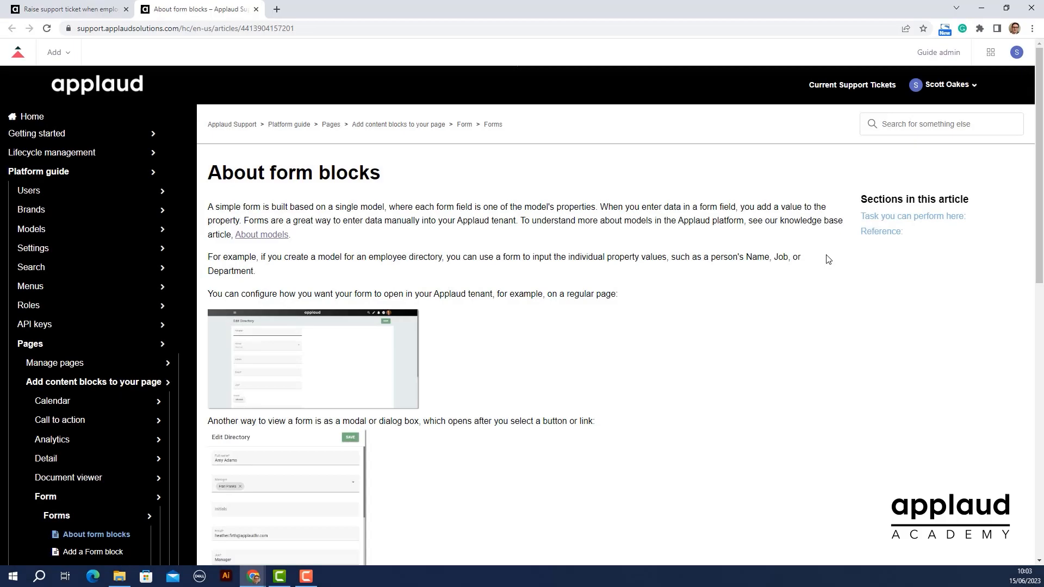
scroll(827, 259, "down", 8)
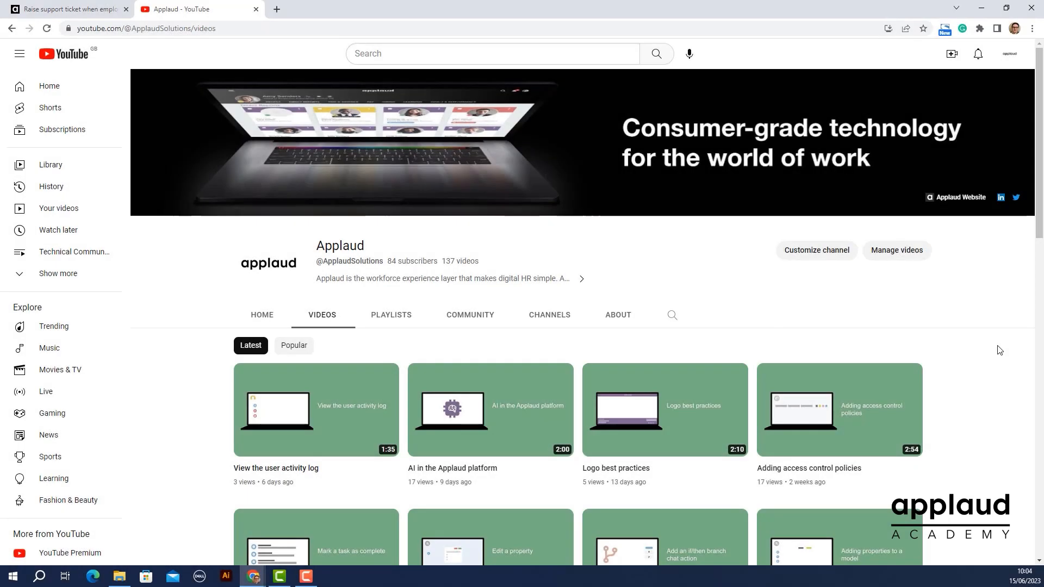
scroll(999, 350, "down", 7)
scroll(999, 350, "down", 9)
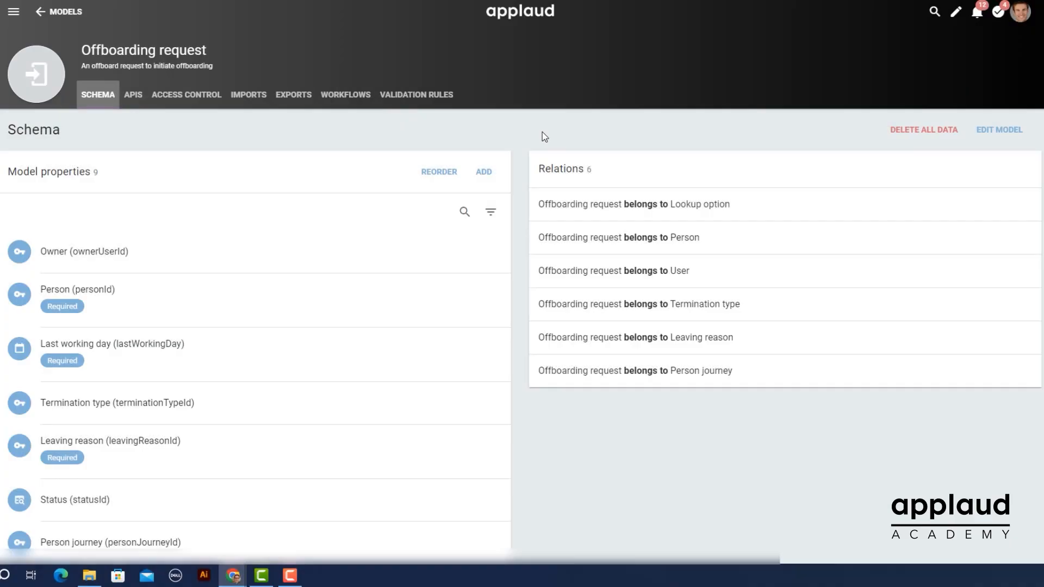
Examine the Offboarding request model's properties and relations, and open the Leaving reason property.
scroll(542, 134, "down", 2)
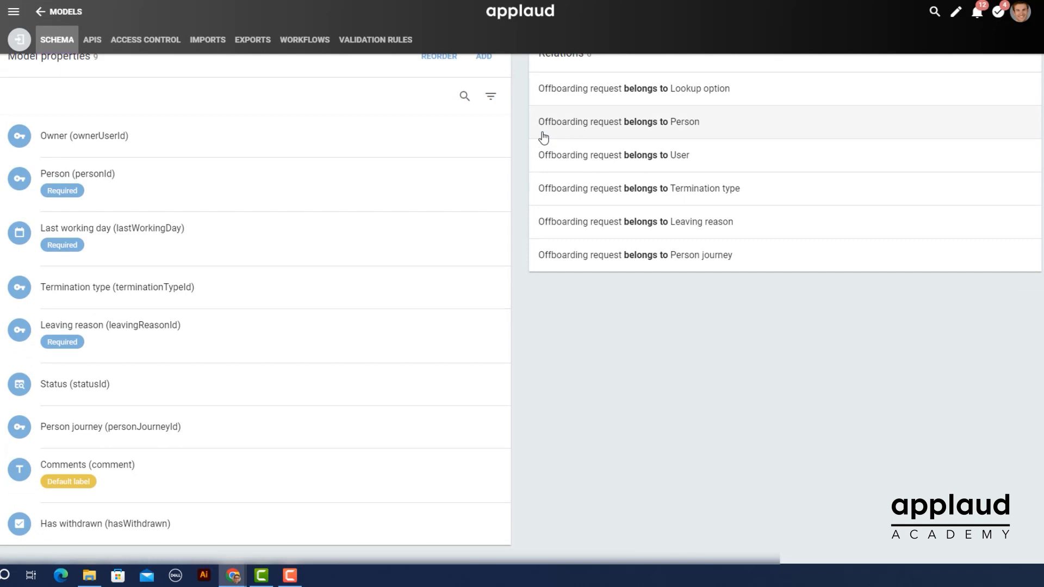
scroll(543, 137, "up", 2)
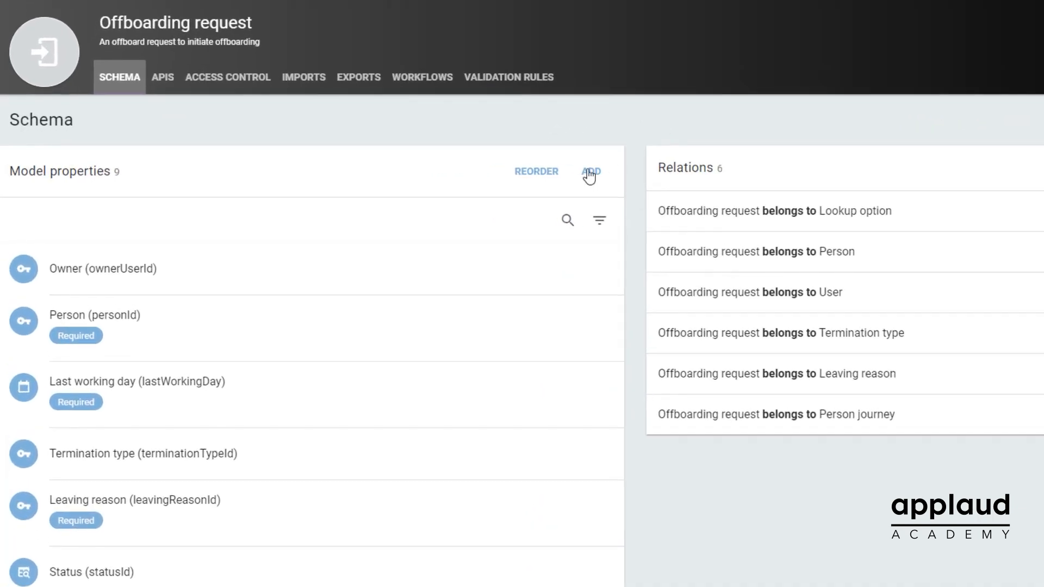
left_click(217, 508)
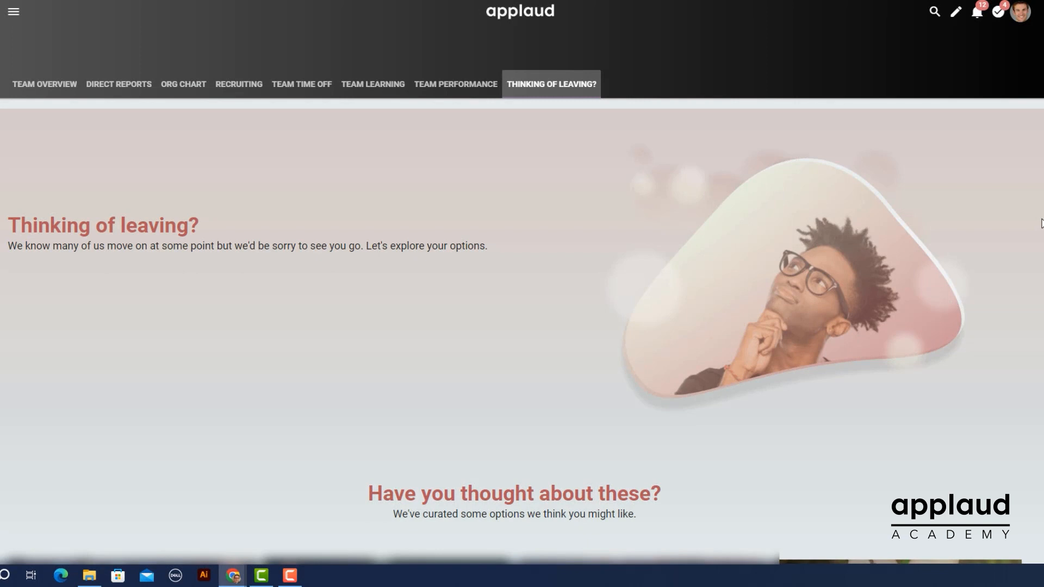
Review the "Thinking of leaving?" page and choose "Decision made?" in its Resignation requests section.
scroll(1041, 223, "down", 3)
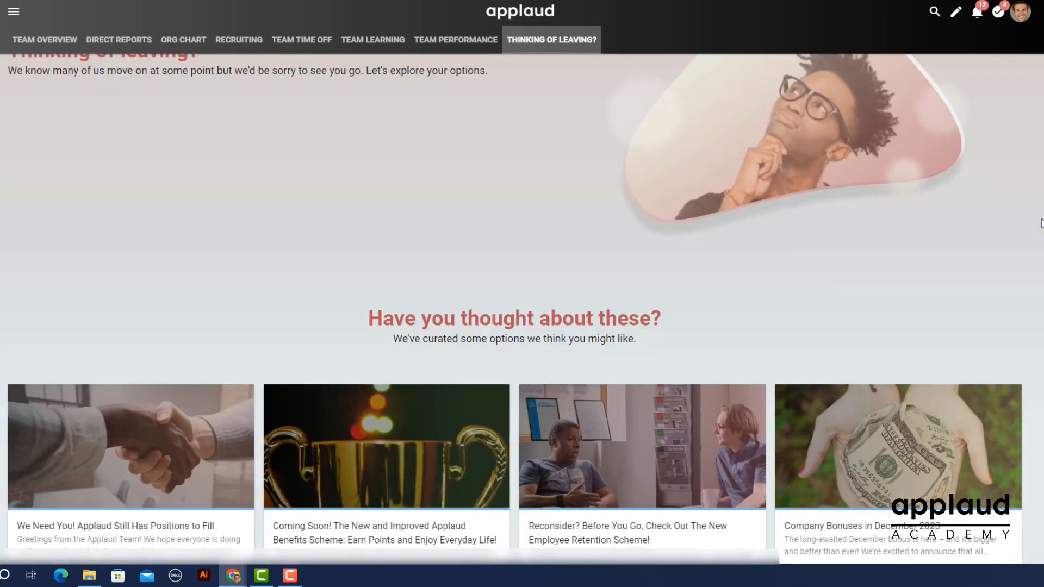
scroll(1041, 223, "down", 5)
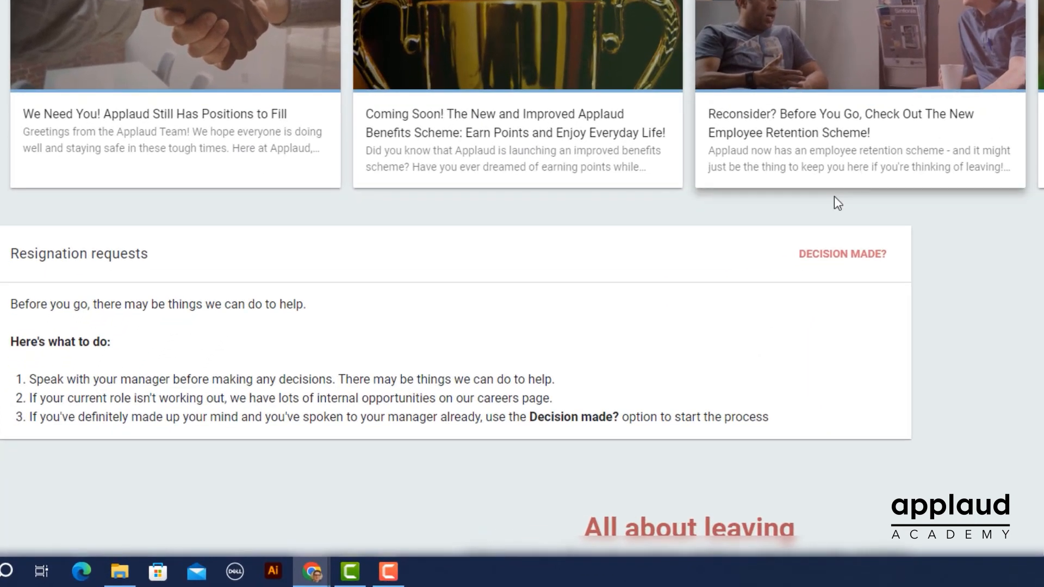
left_click(816, 258)
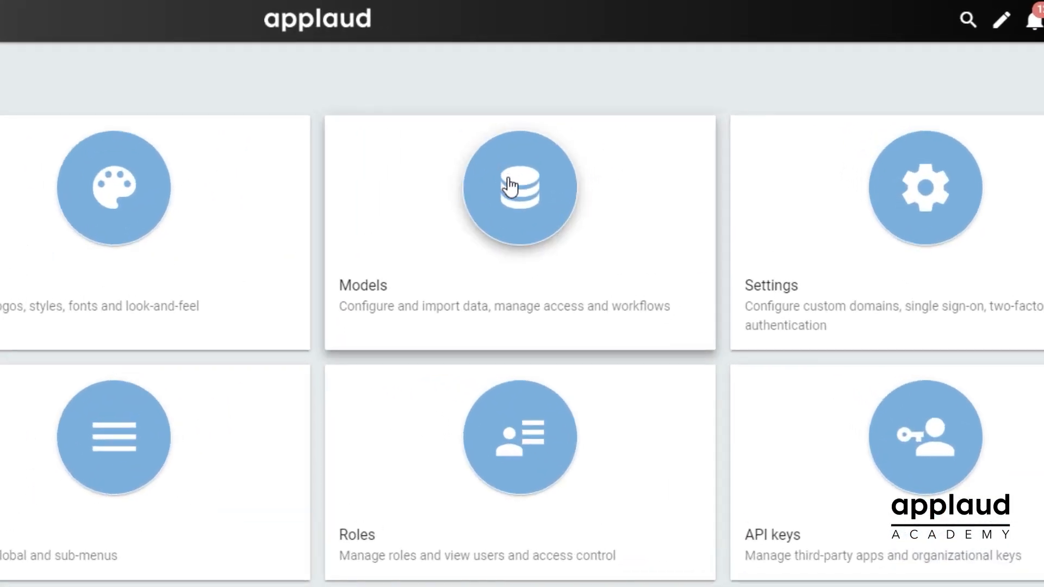
Search the models for "Offboarding request" and open its workflow "Raise support ticket when employee submits resignation request".
left_click(642, 119)
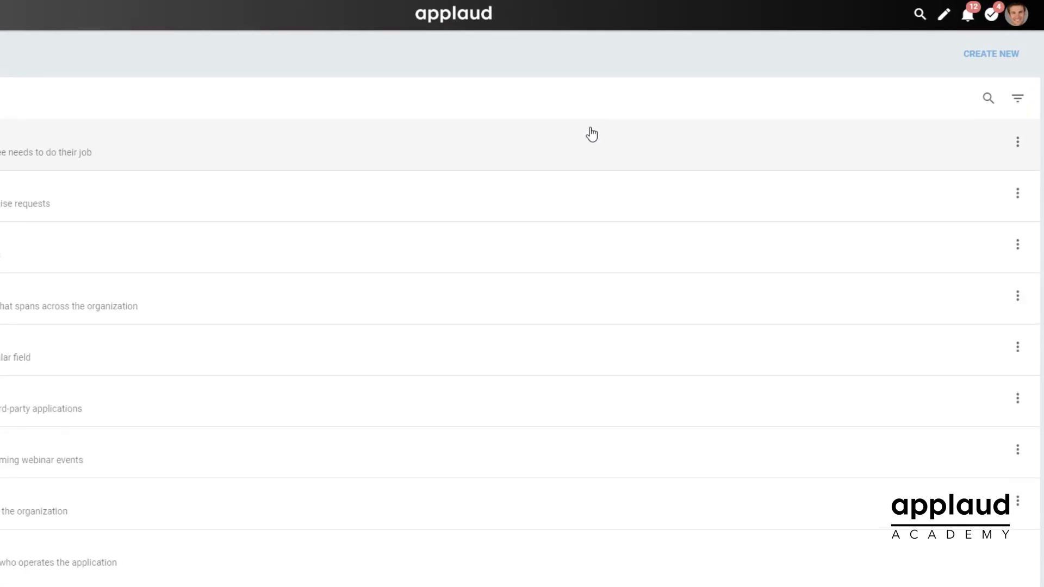
left_click(988, 98)
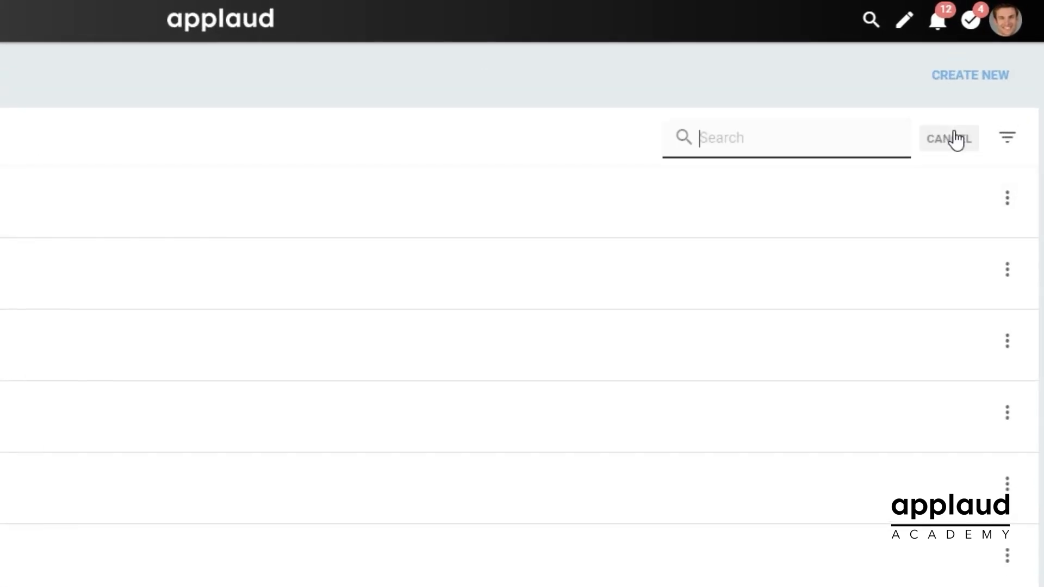
type("Off")
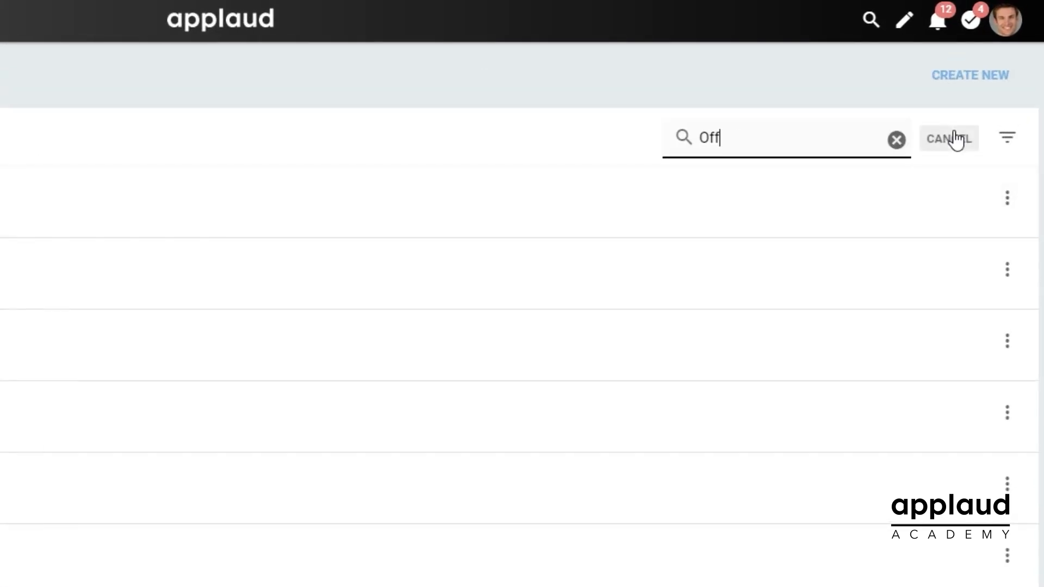
type("boarding request")
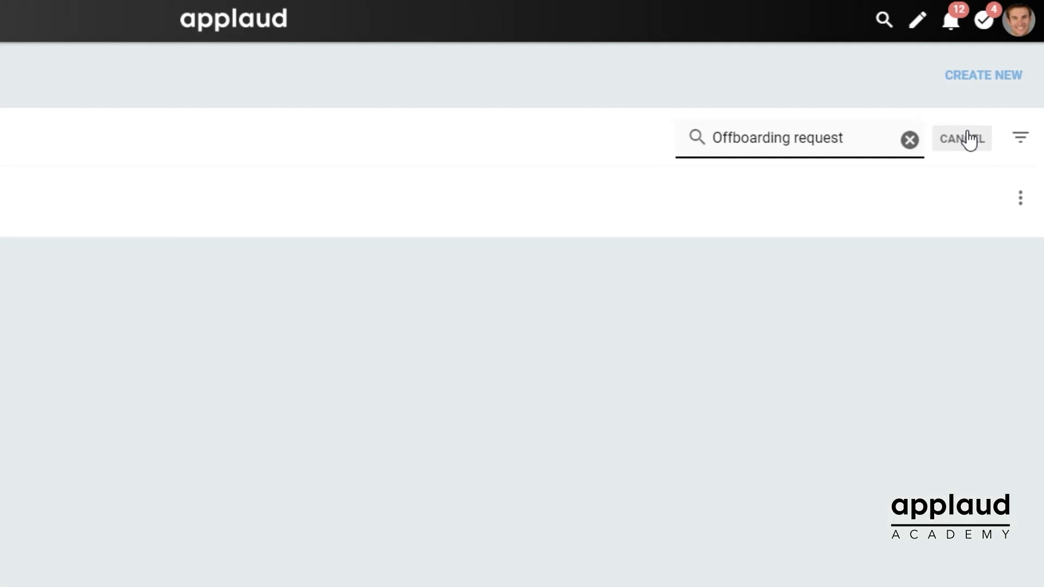
left_click(965, 138)
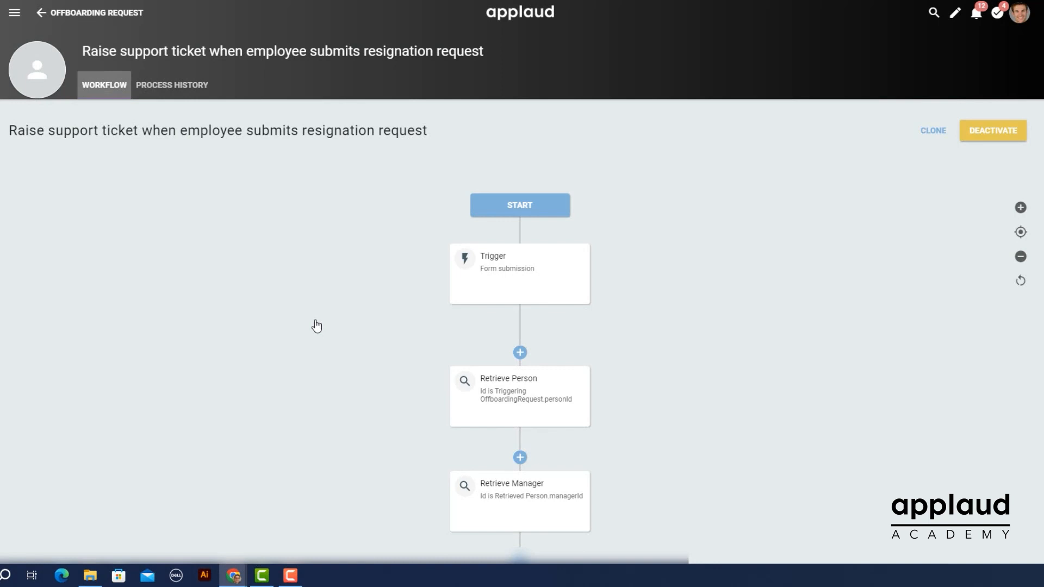
Inspect the workflow's Form submission trigger and Trigger integration action, and read the support article on connecting Workato to the Applaud tenant.
left_click(504, 291)
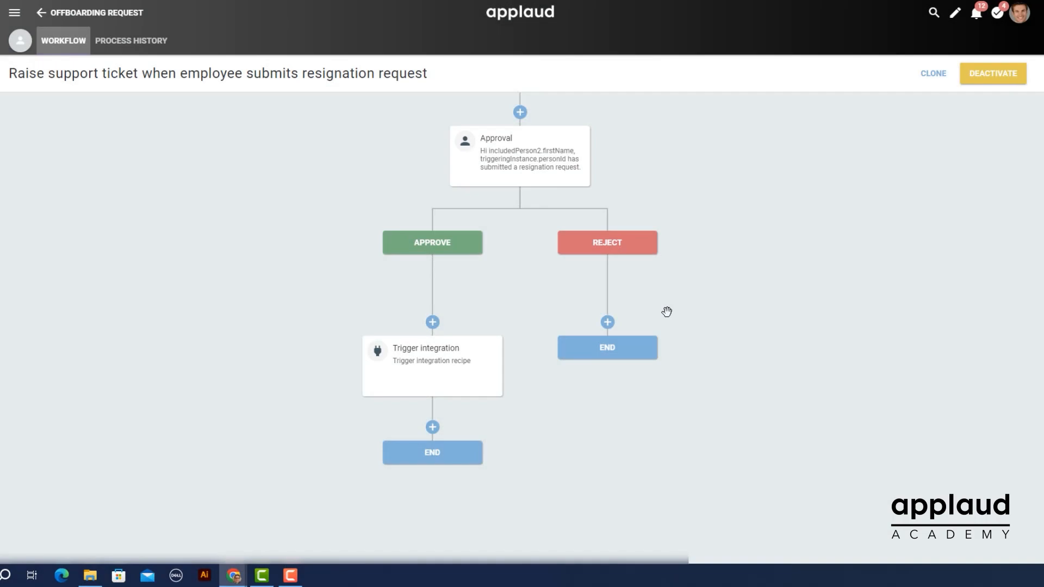
left_click(445, 375)
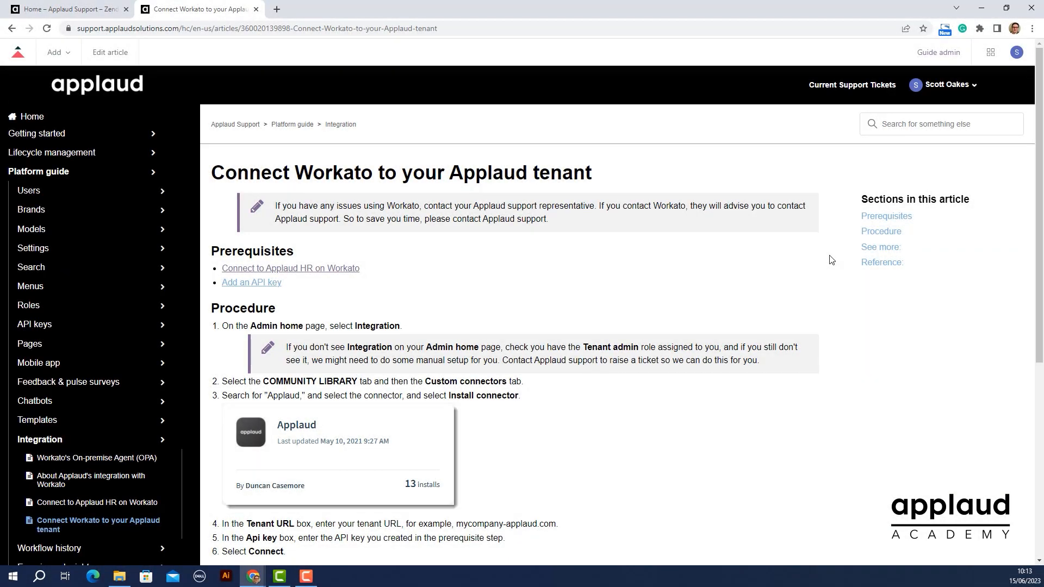
scroll(830, 260, "down", 6)
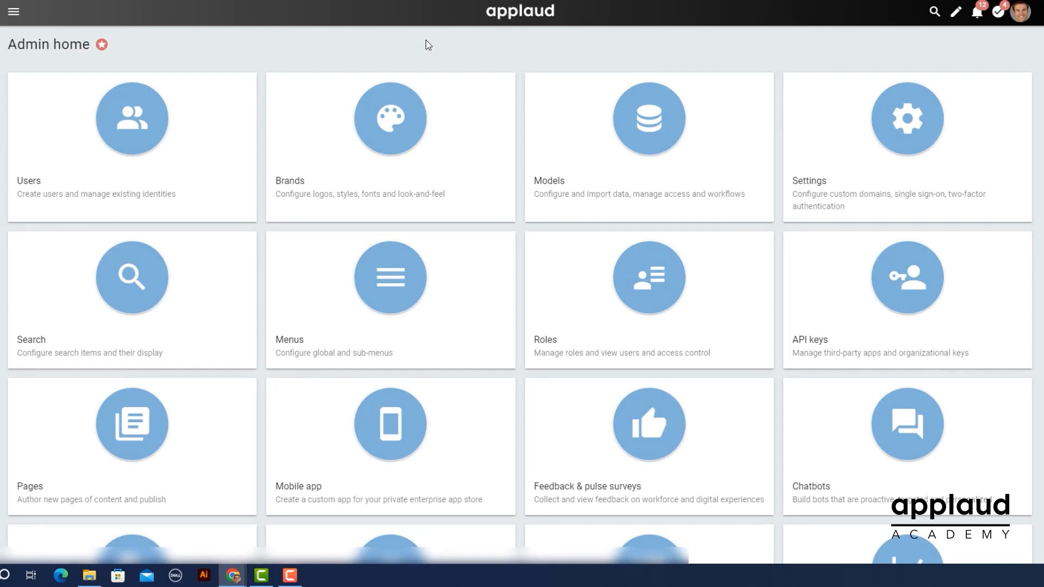
Start creating a new connection among the Integration assets from Admin home.
scroll(426, 44, "down", 3)
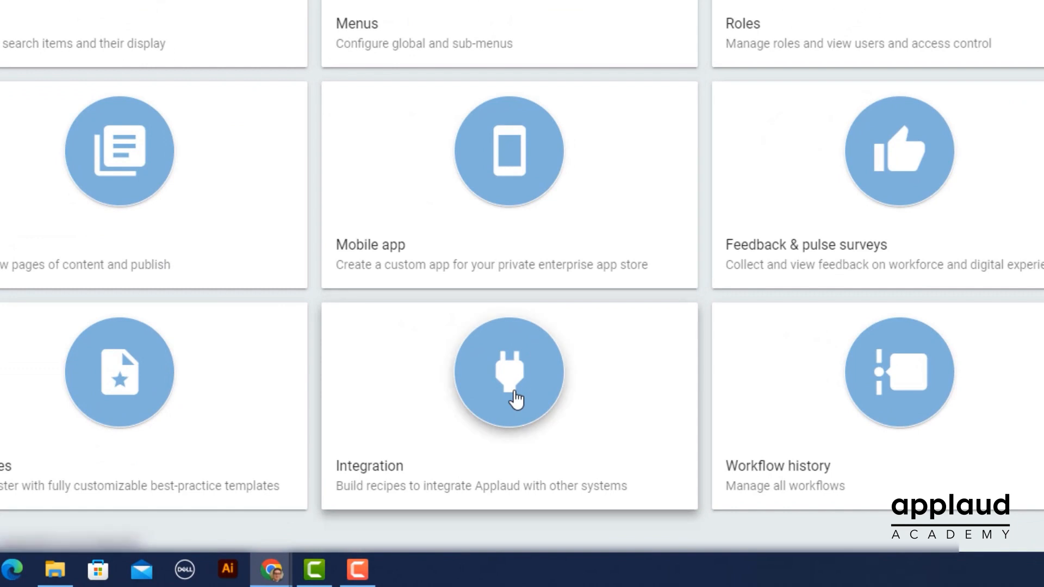
left_click(515, 400)
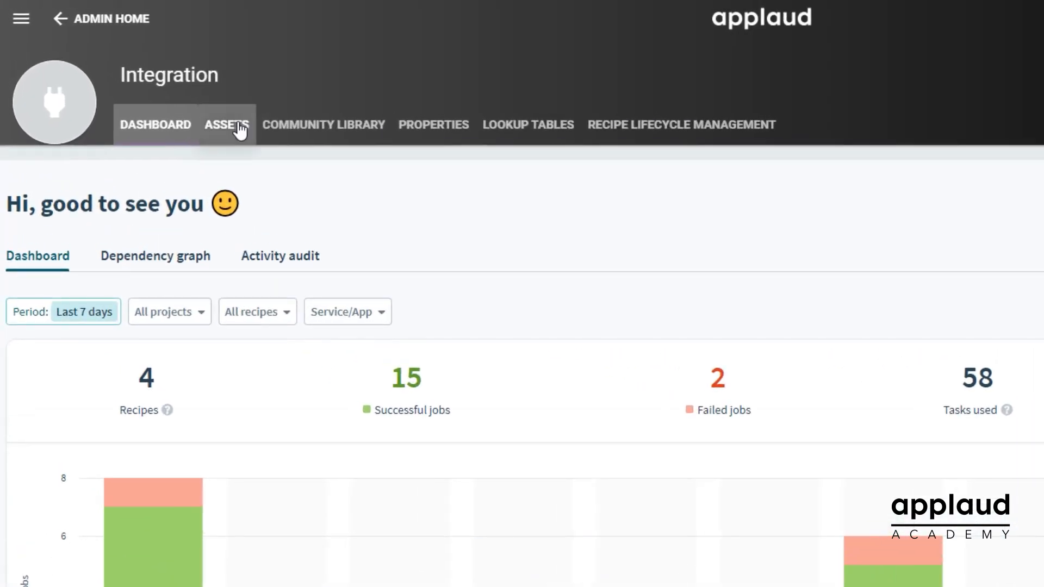
left_click(239, 129)
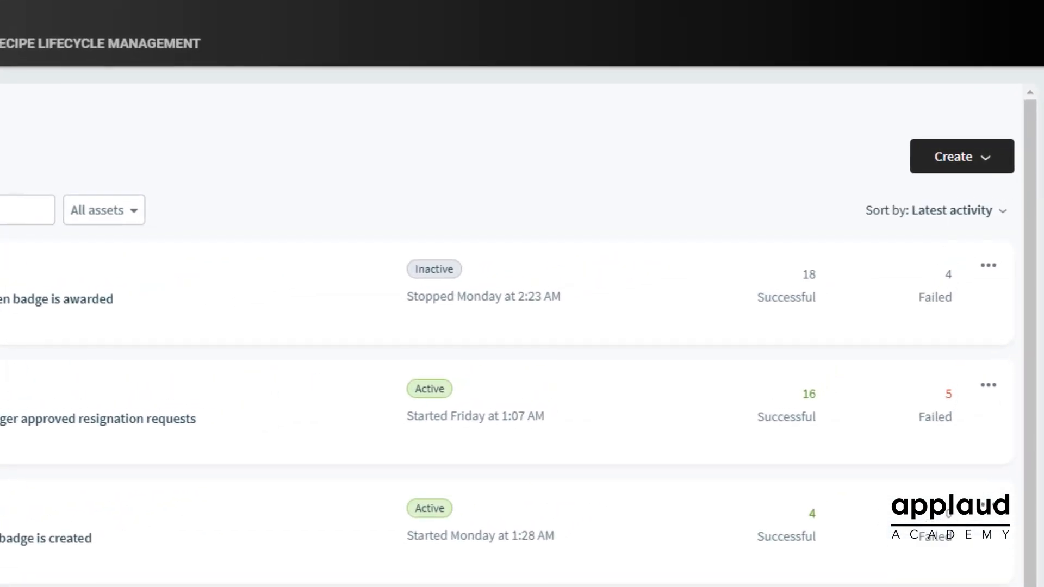
left_click(950, 170)
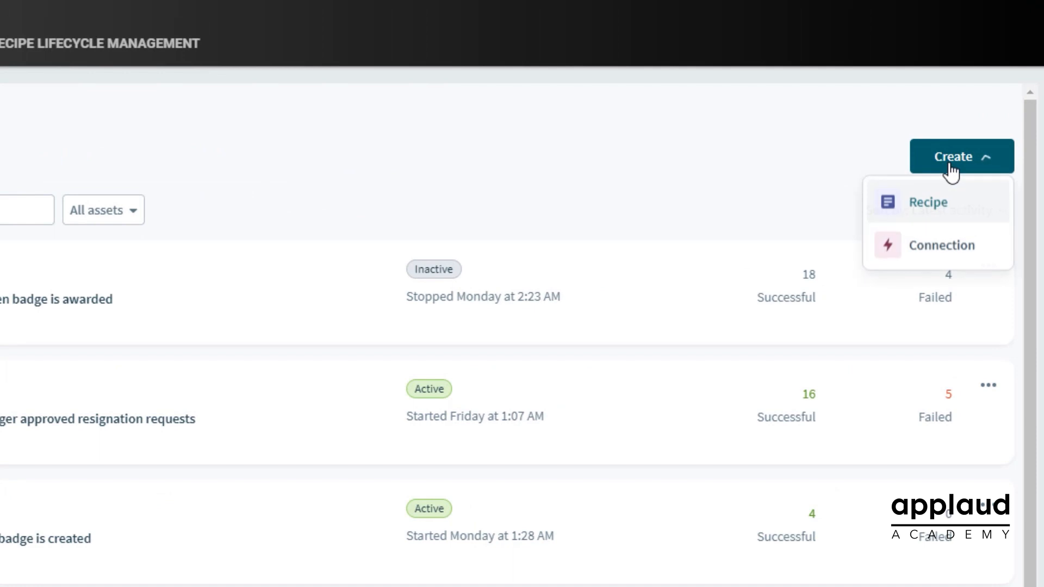
left_click(943, 251)
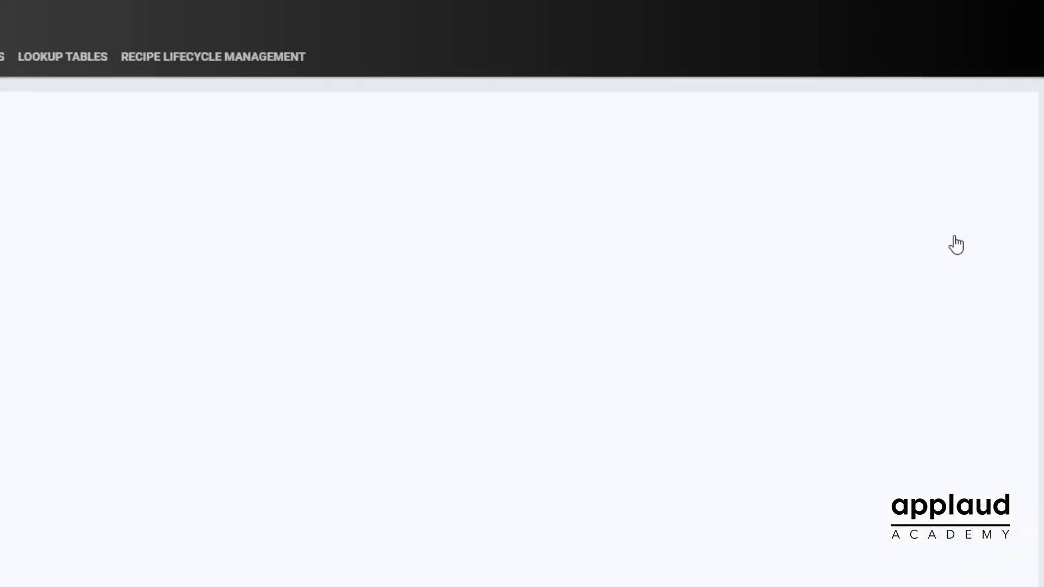
Search the available connection apps for "Zendesk" and choose the recommended Zendesk app for the new connection.
scroll(935, 236, "down", 1)
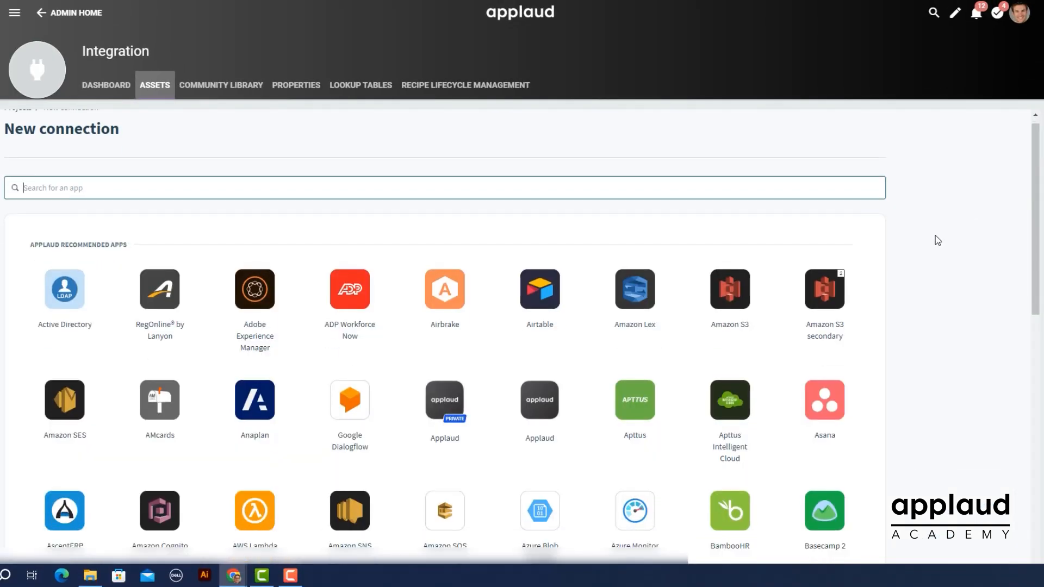
scroll(936, 239, "down", 5)
scroll(936, 239, "up", 6)
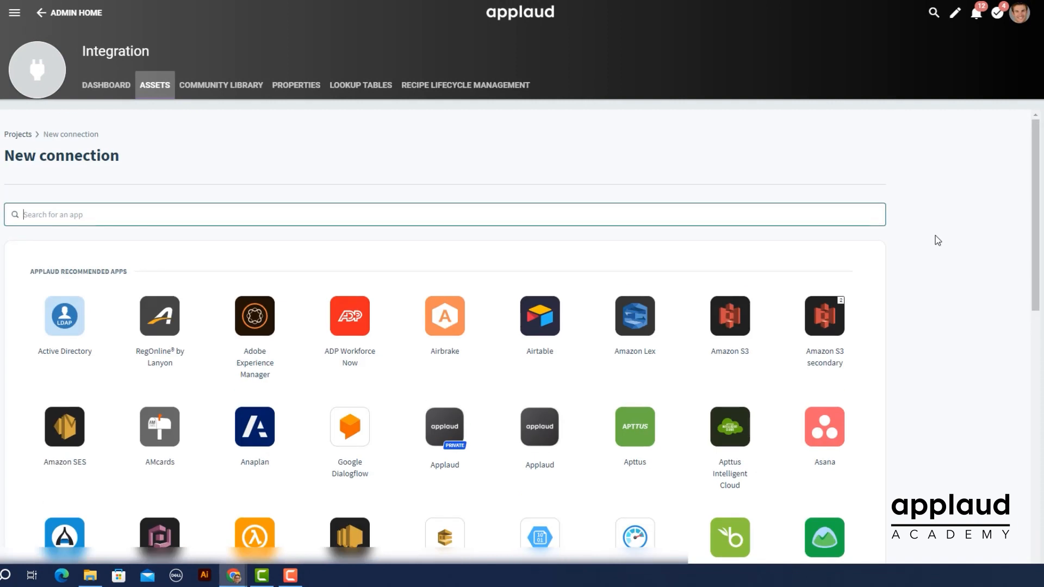
type("Zendesk")
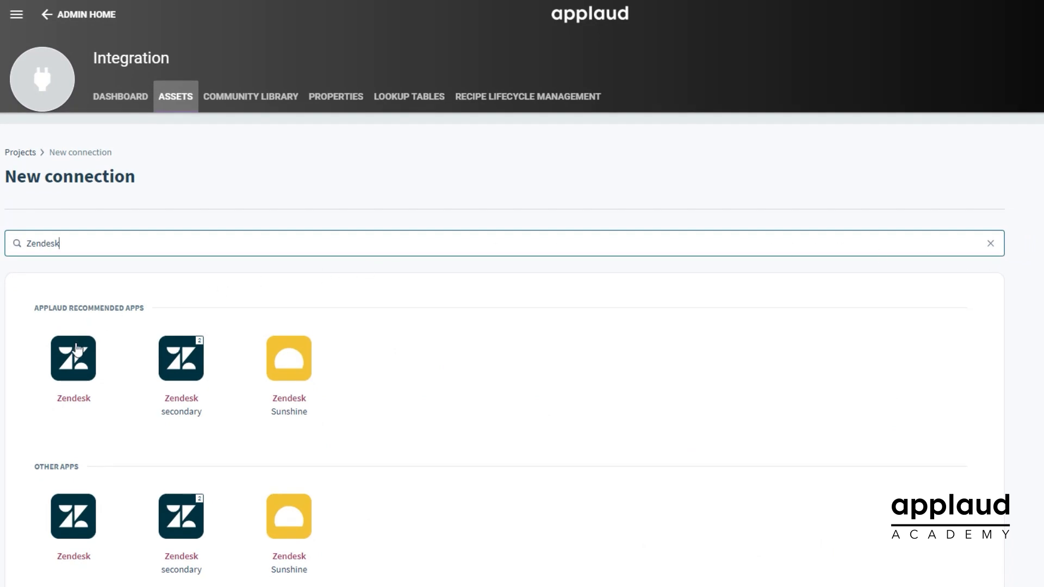
left_click(77, 348)
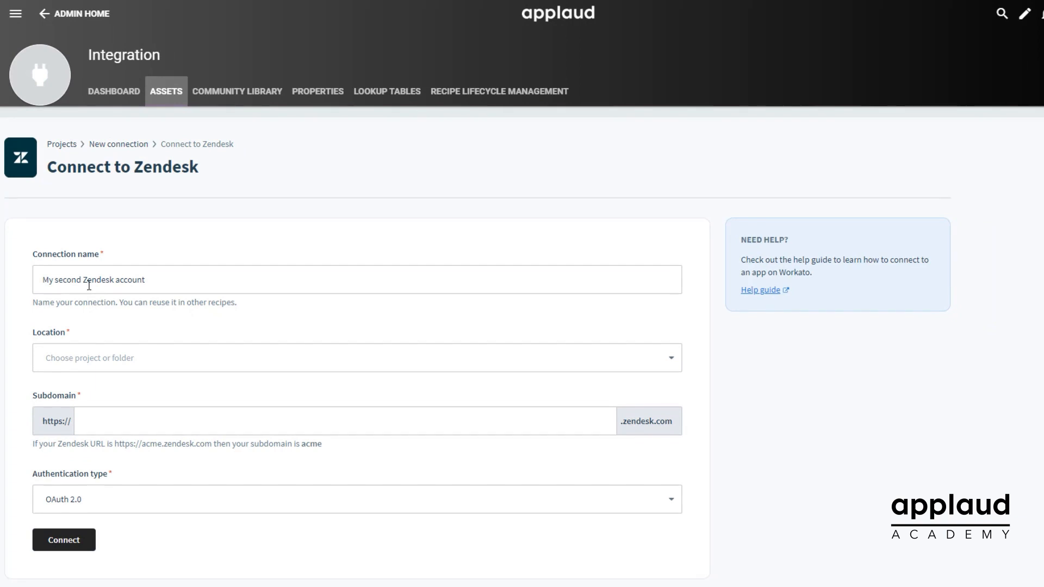
Set the new Zendesk connection's location to Home assets and enter the company's Zendesk subdomain.
left_click(82, 280)
left_click(117, 354)
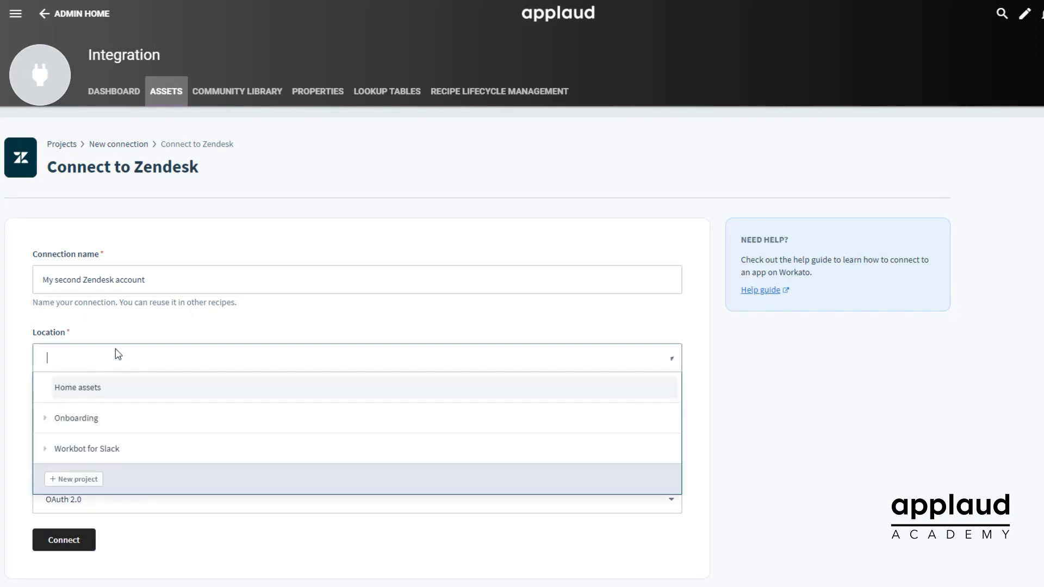
left_click(97, 397)
left_click(271, 422)
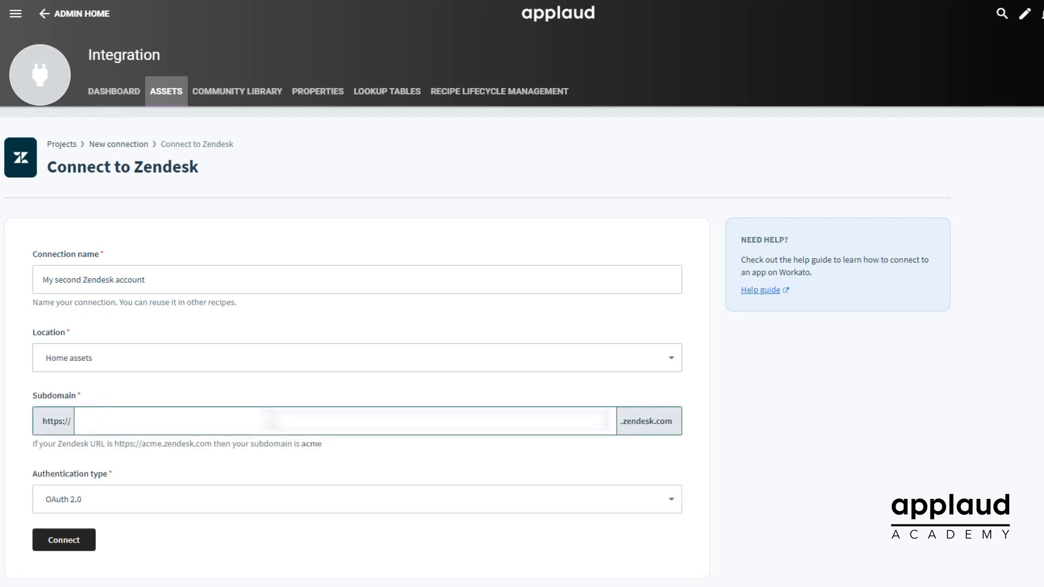
type("applaudhr")
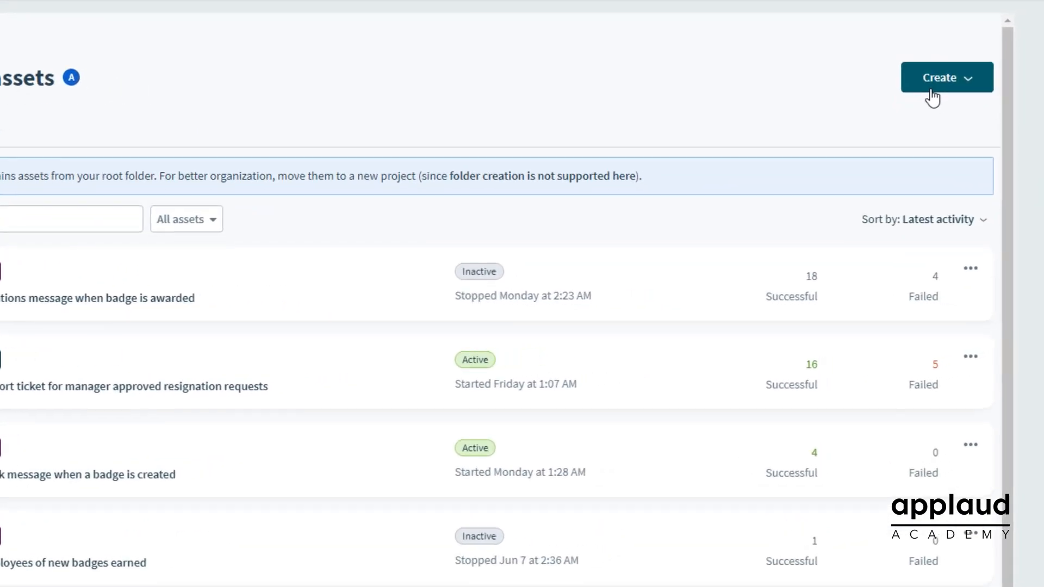
Create a recipe named "Raise support ticket for approved resignation requests" that triggers from an app, and choose Applaud as the trigger app.
left_click(985, 161)
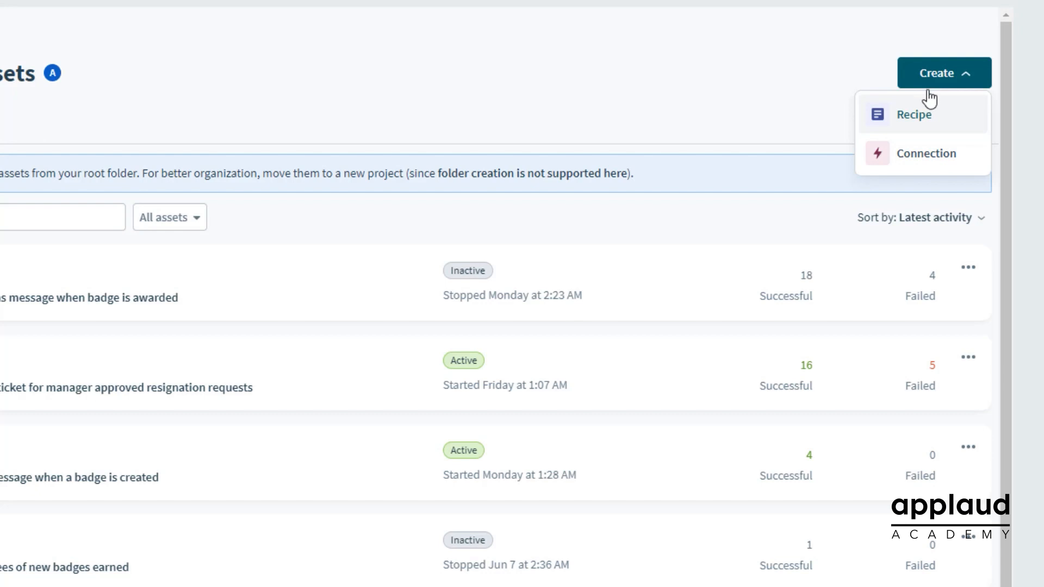
left_click(922, 116)
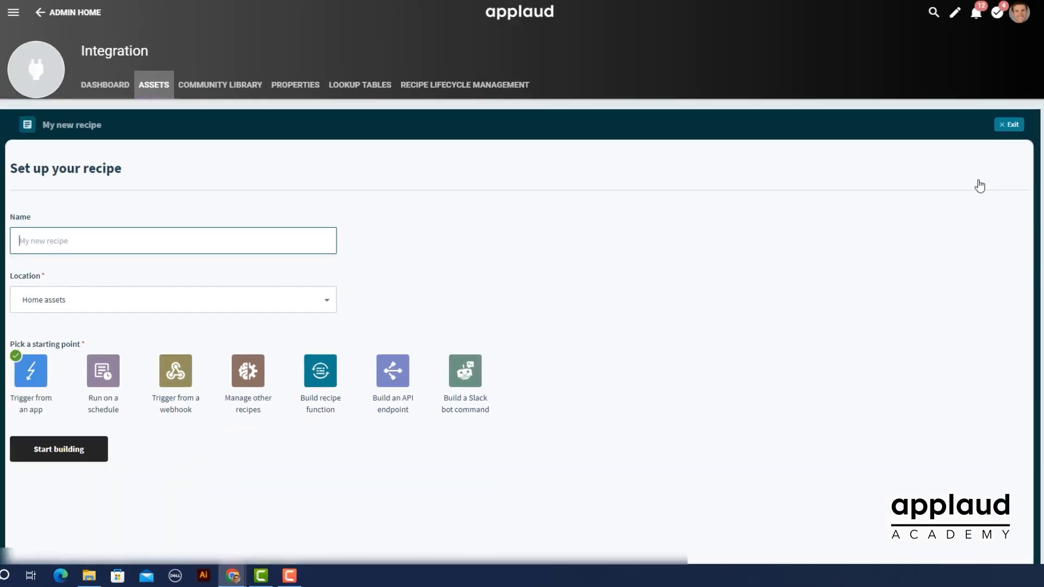
type("Raise support ticket")
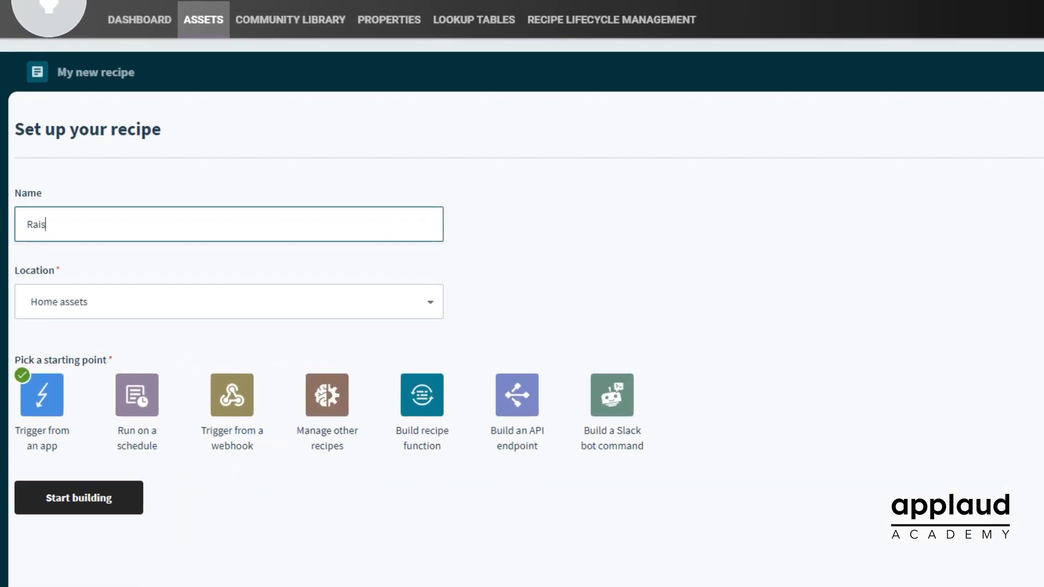
type(" for approved resignation requests")
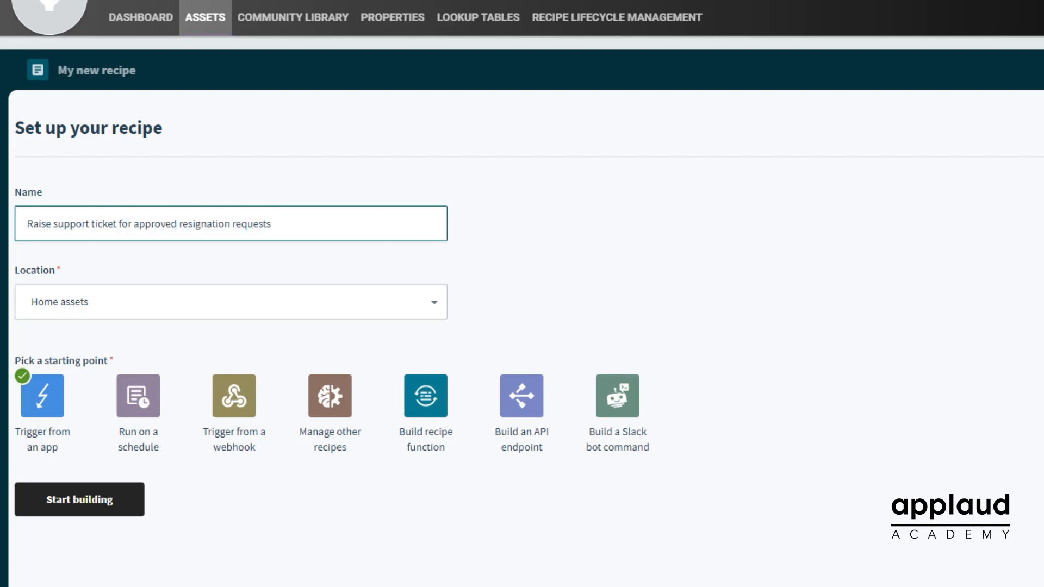
left_click(71, 500)
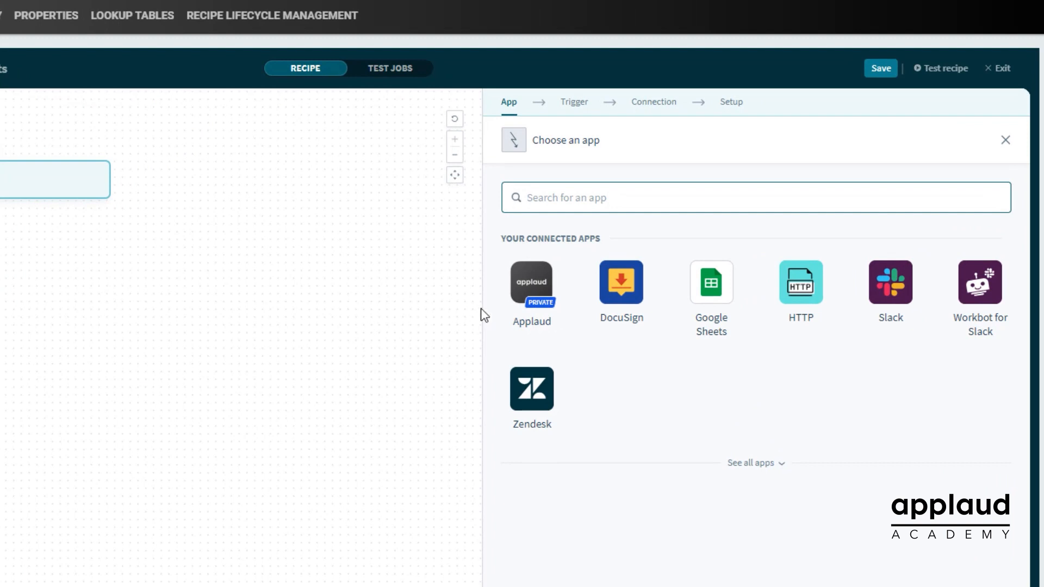
left_click(531, 301)
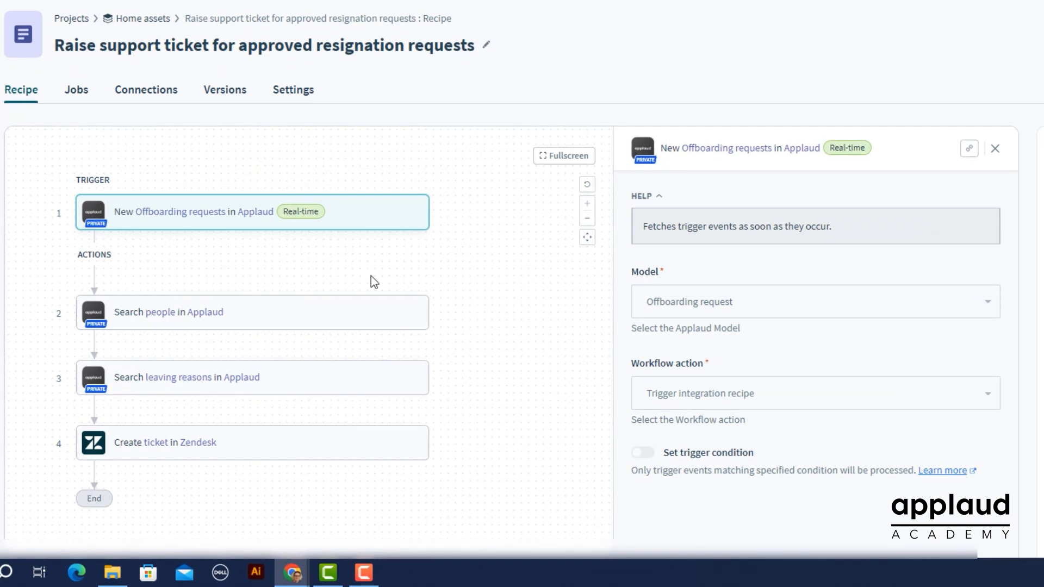
Review the recipe's people search, leaving reasons search and Zendesk ticket creation actions, including the ticket's subject, priority, status, group and comment settings.
left_click(275, 314)
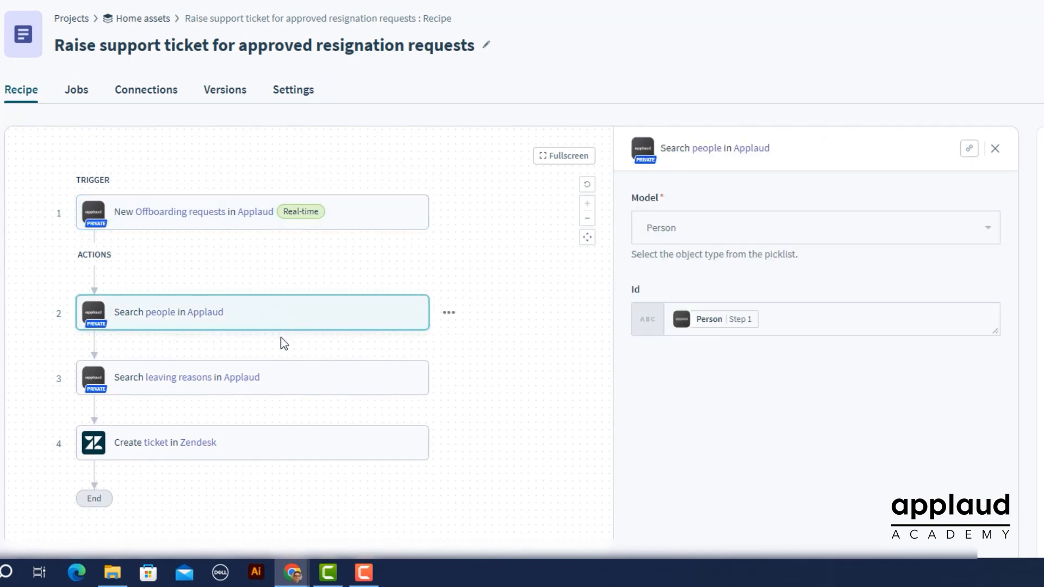
left_click(298, 381)
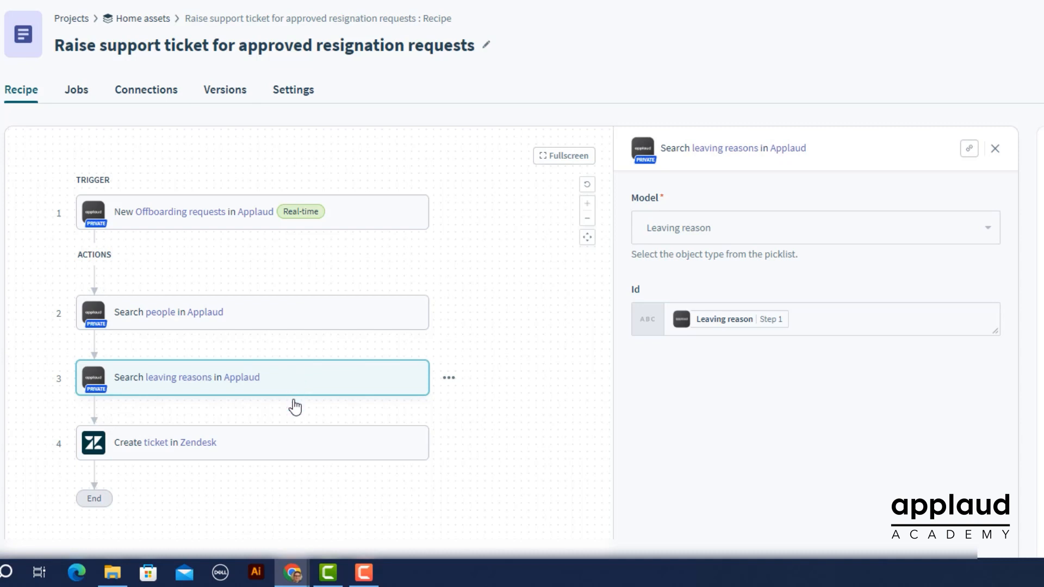
left_click(294, 439)
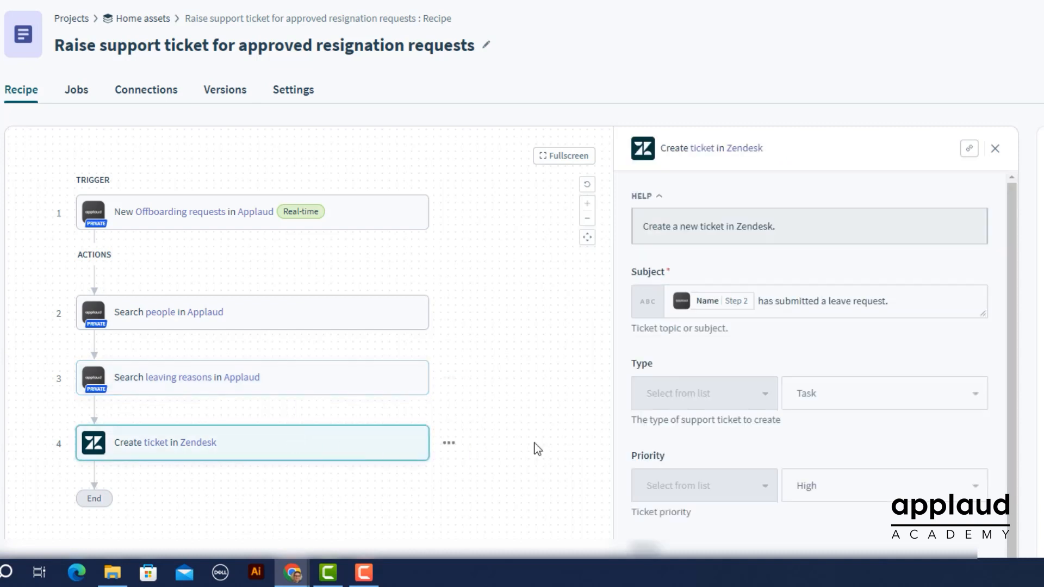
scroll(993, 257, "down", 3)
scroll(993, 257, "down", 2)
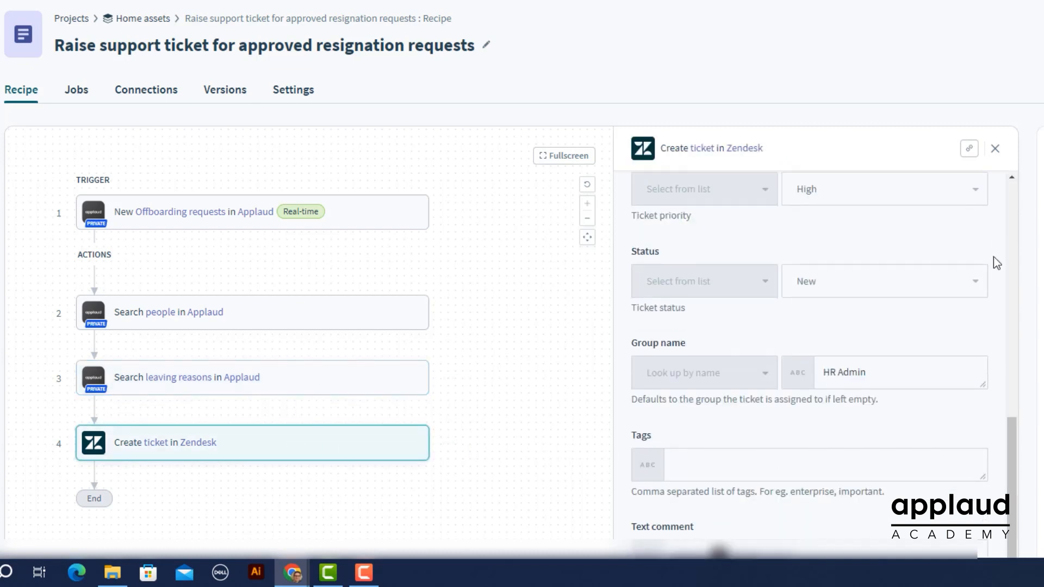
scroll(1036, 258, "down", 5)
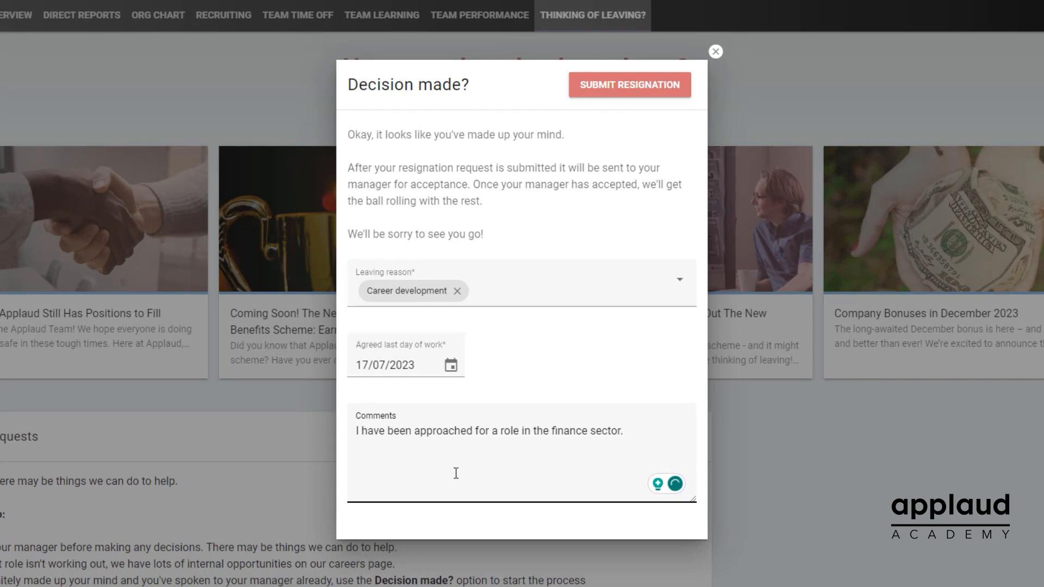
Submit the completed resignation form as the employee and approve the resignation request task as the manager.
left_click(629, 89)
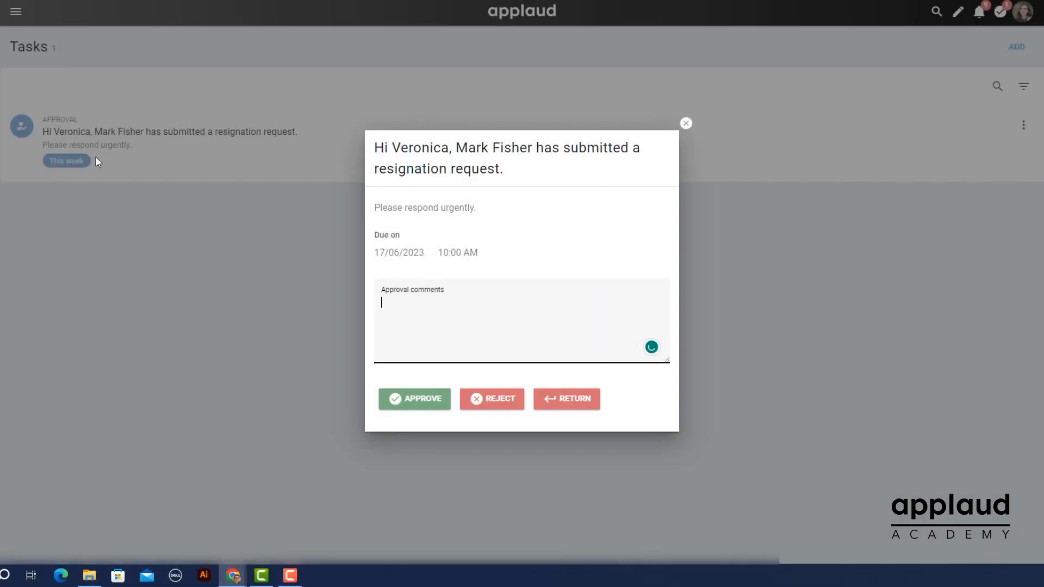
left_click(405, 405)
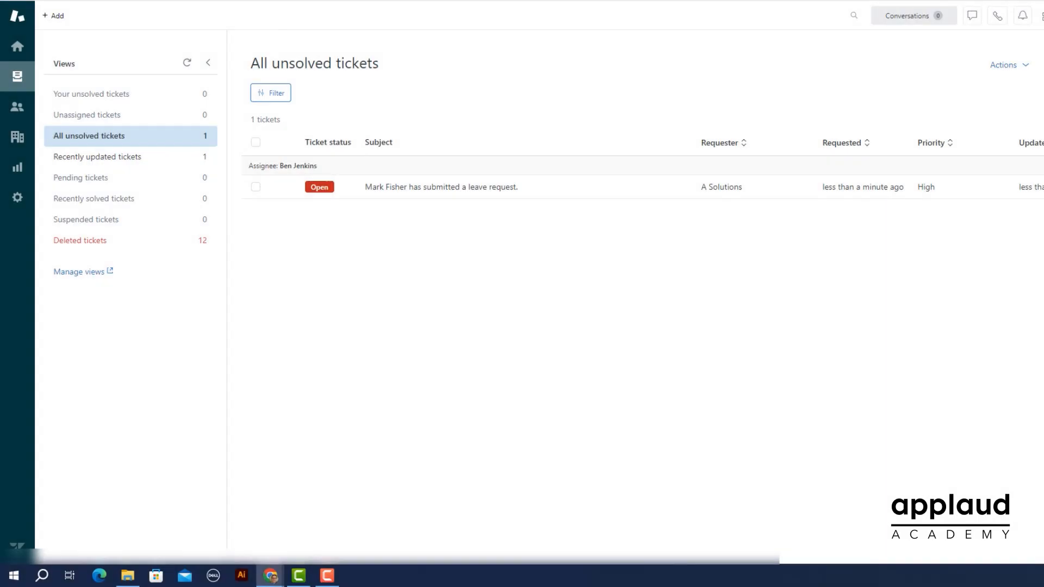
Switch to Zendesk and open the employee's leave request ticket from All unsolved tickets to check its details.
mouse_move(453, 189)
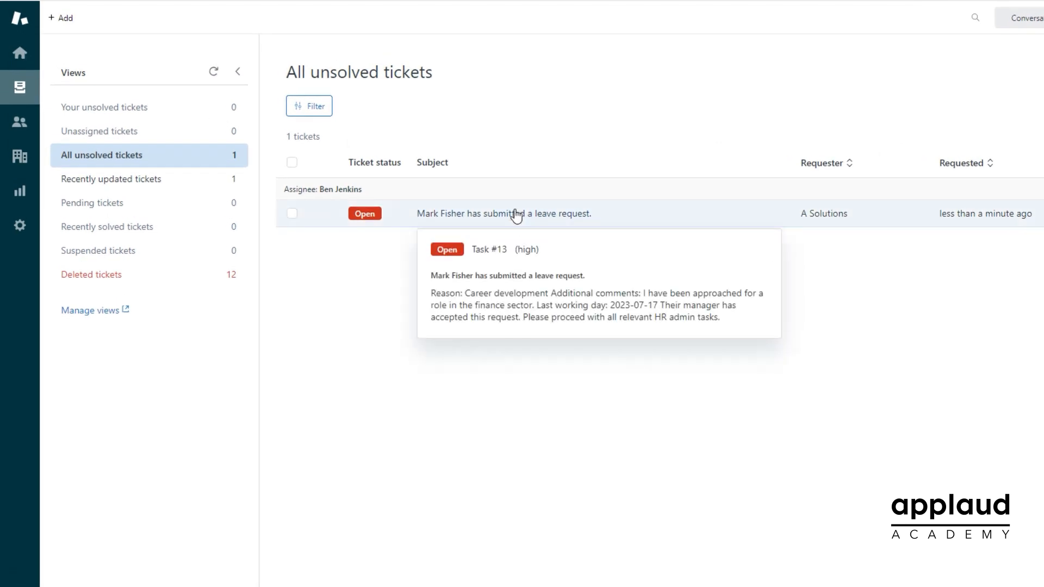
left_click(515, 212)
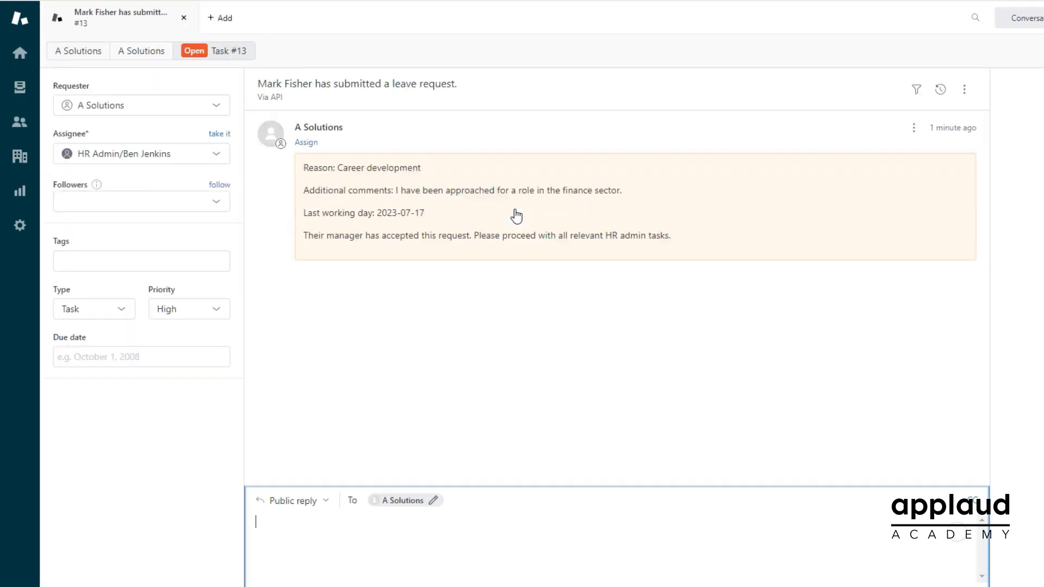